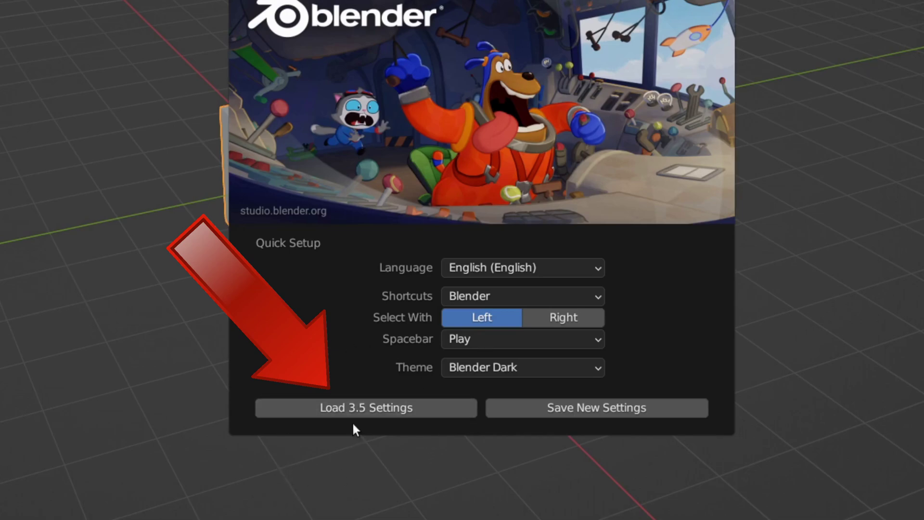
Step: Load the Blender 3.5 settings in the splash screen's Quick Setup
left_click(327, 409)
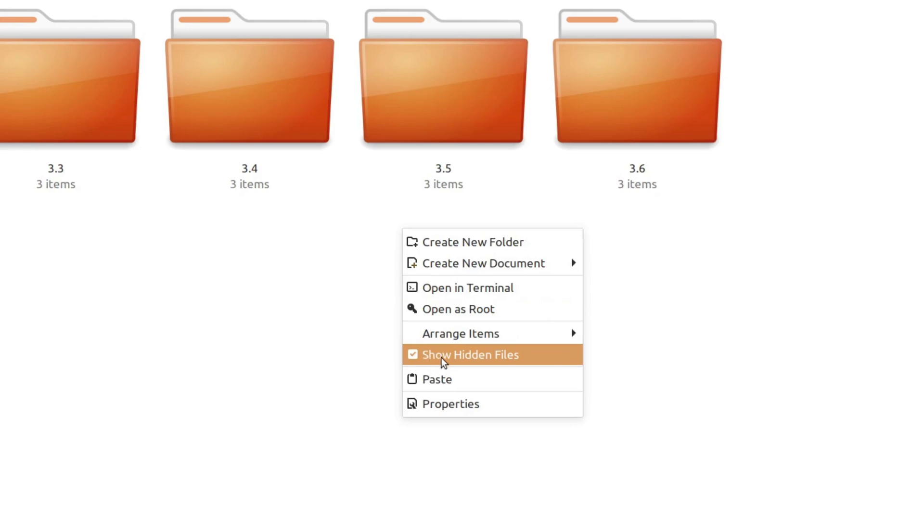
Step: Examine the Blender version folders from 2.79 to 3.6 in the .config/blender directory
left_click(5, 294)
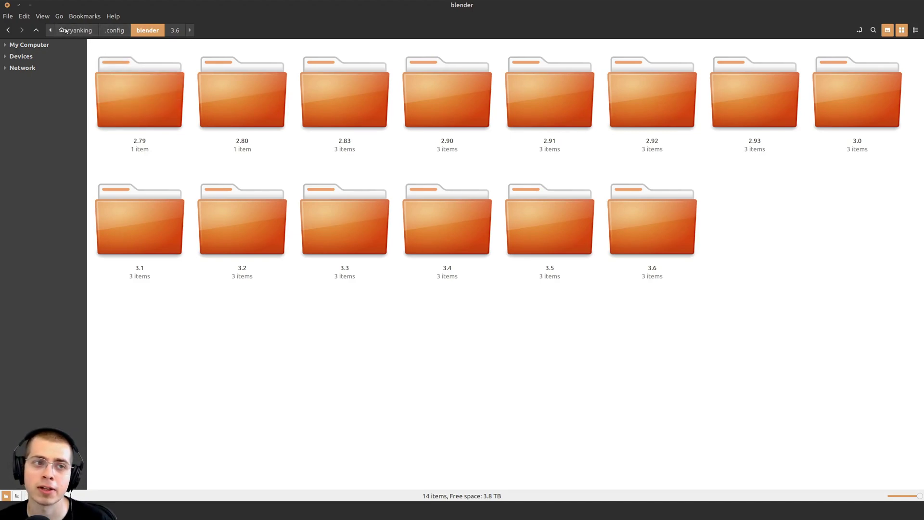
left_click(137, 144)
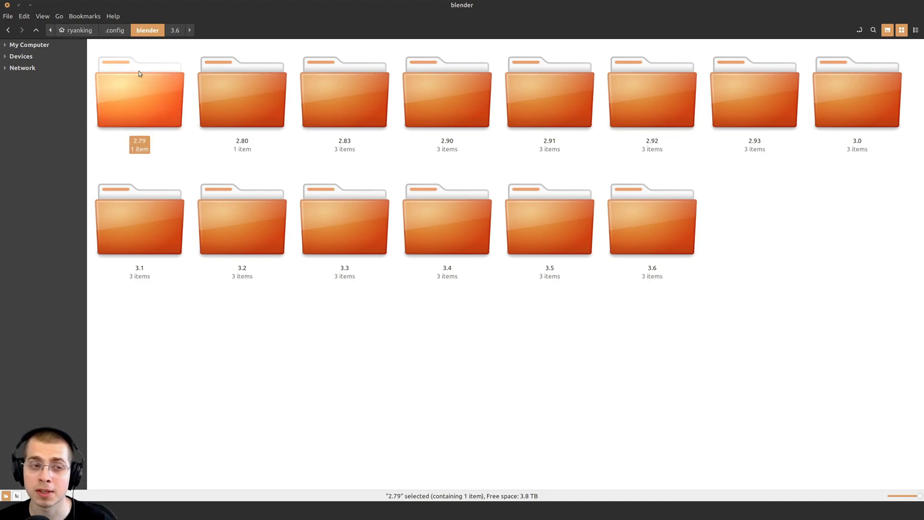
left_click(251, 89)
left_click(341, 95)
left_click(443, 97)
left_click(429, 313)
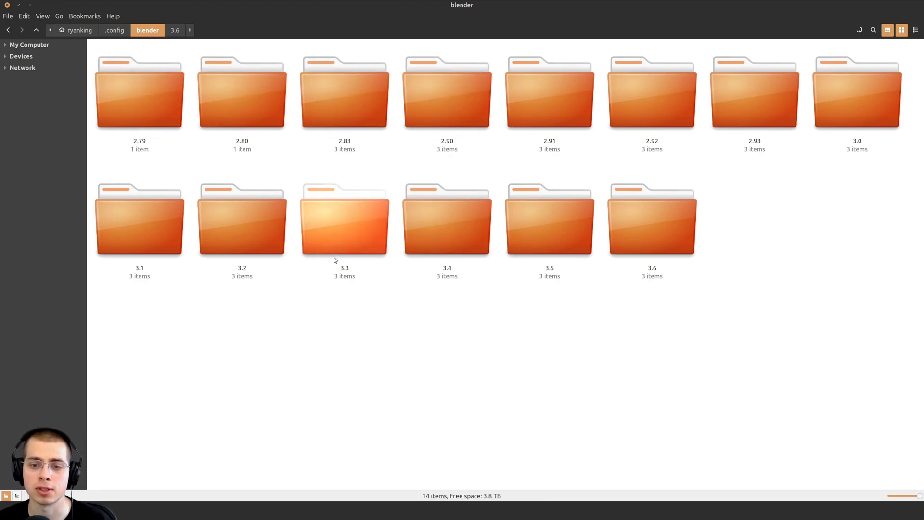
left_click(554, 226)
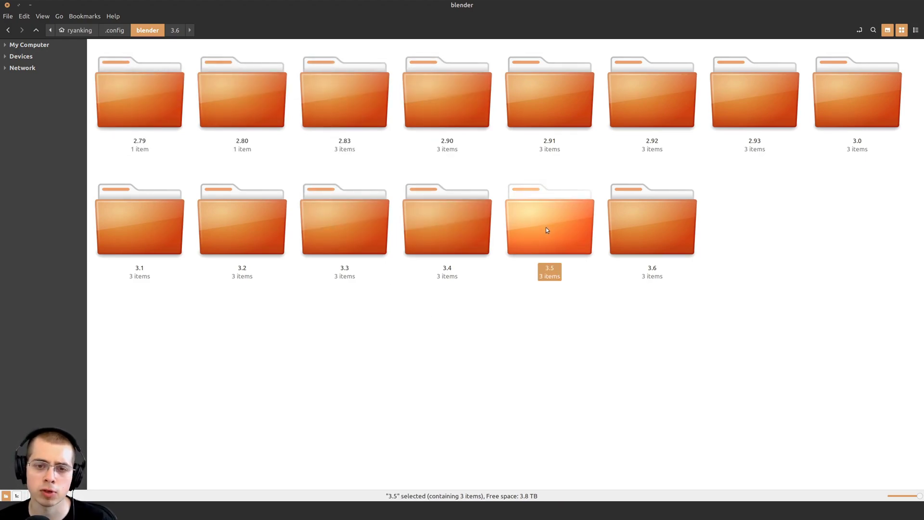
left_click(626, 237)
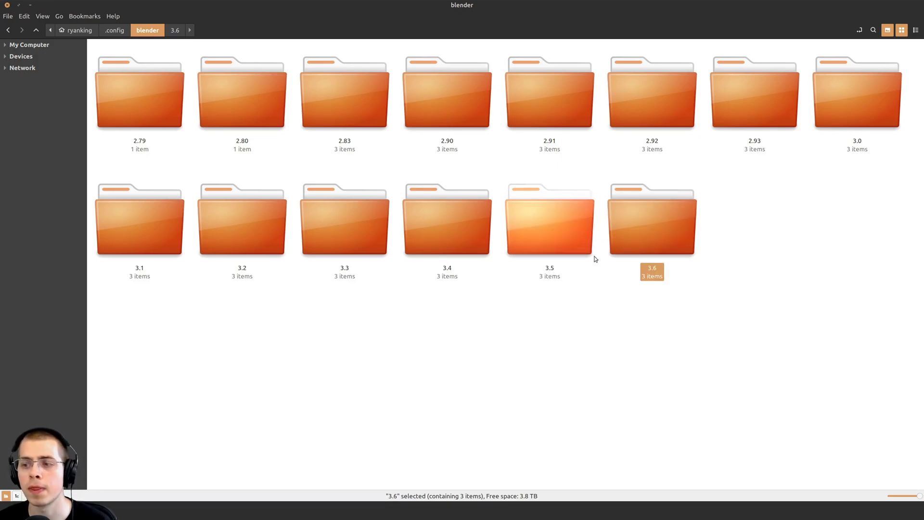
left_click(601, 226)
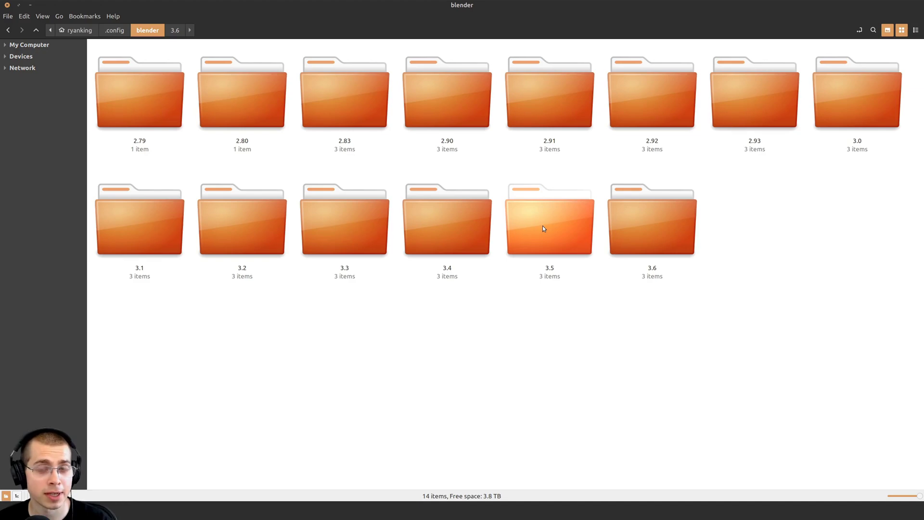
Step: Copy the config, datafiles and scripts folders from the Blender 3.5 folder
double_click(543, 228)
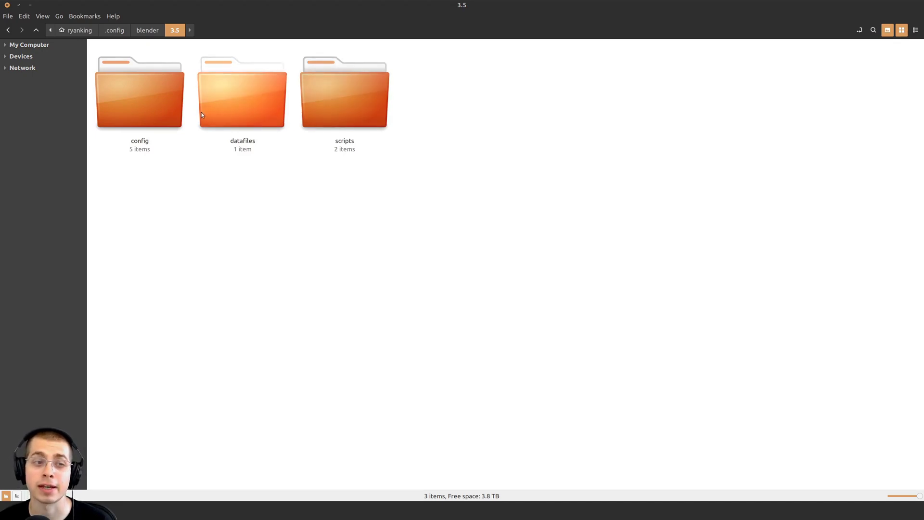
left_click_drag(465, 244, 129, 119)
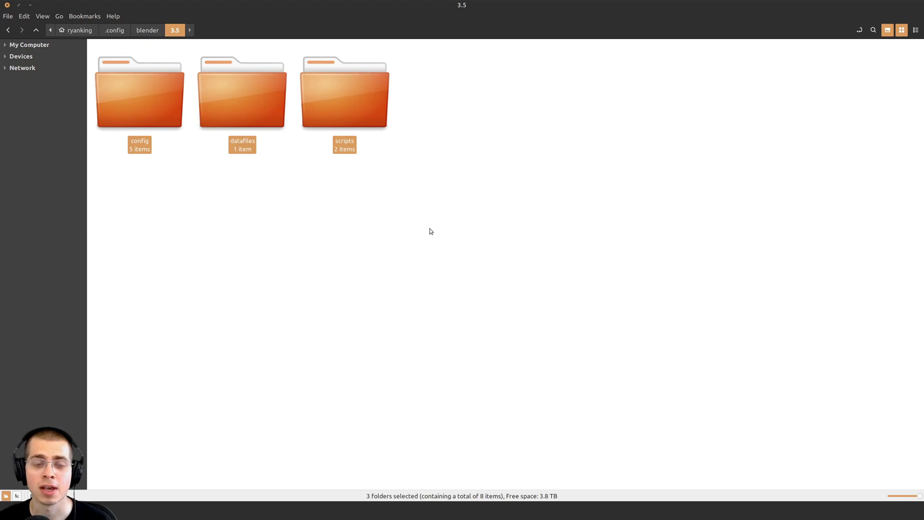
left_click_drag(499, 244, 120, 94)
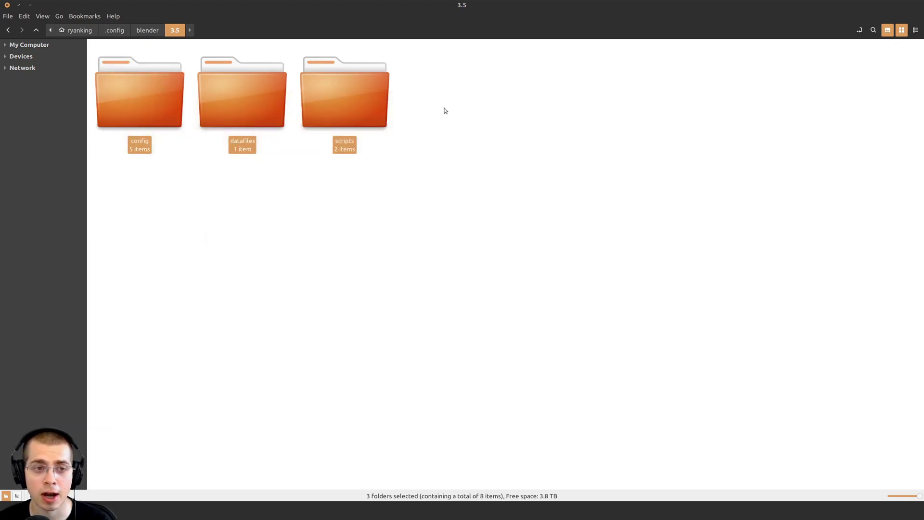
right_click(147, 102)
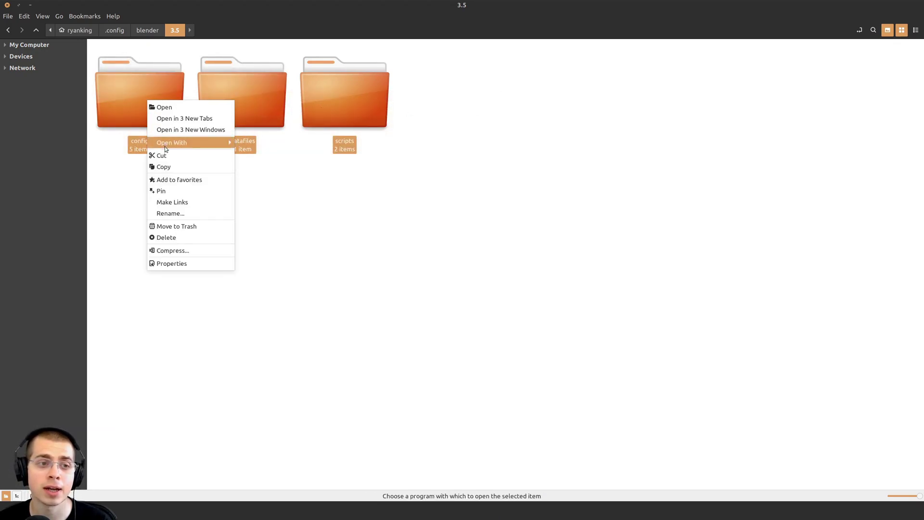
left_click(167, 168)
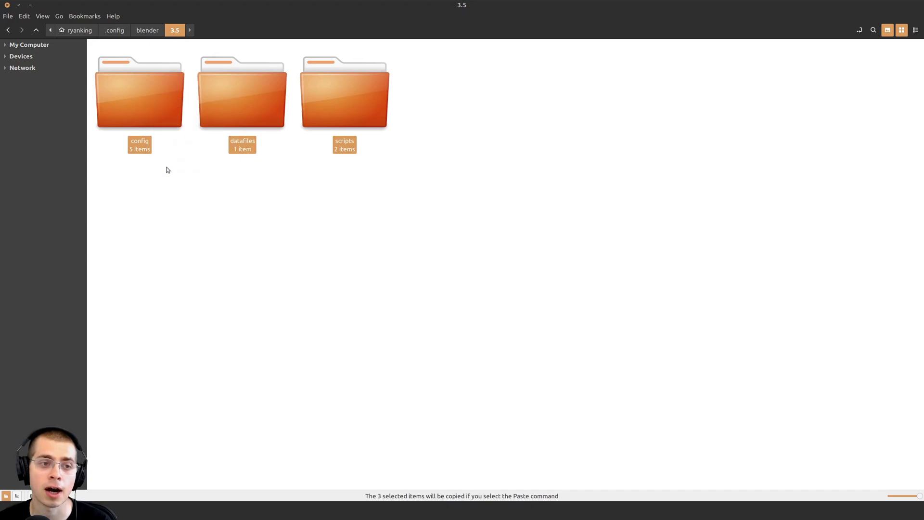
Step: Move the config, datafiles and scripts folders inside the Blender 3.6 folder to the trash
left_click(152, 29)
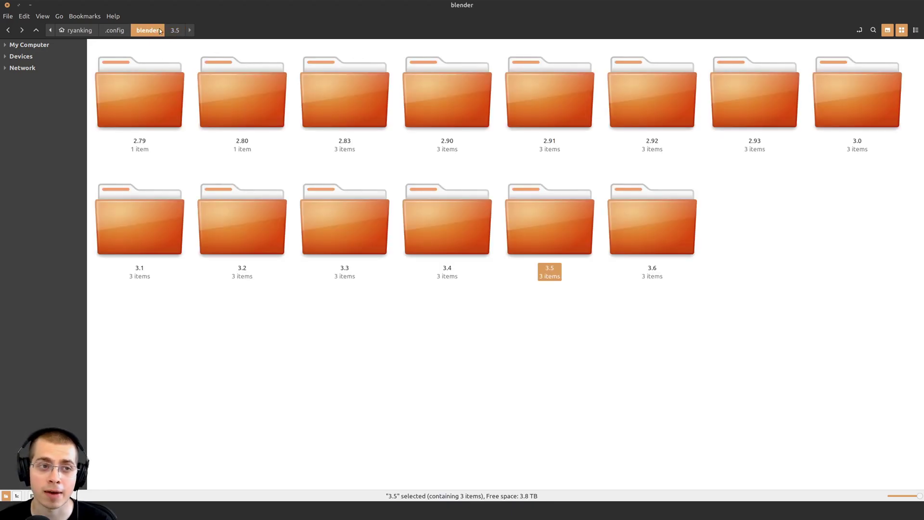
double_click(645, 220)
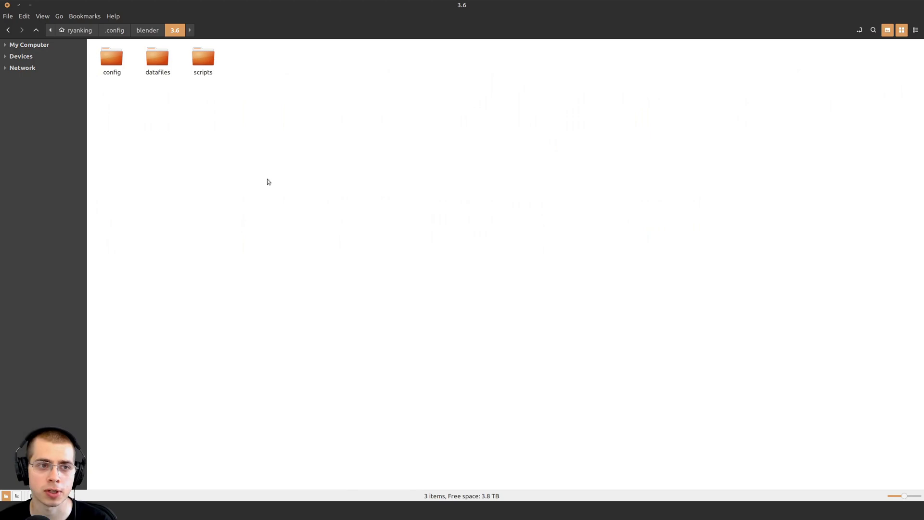
left_click_drag(233, 111, 102, 50)
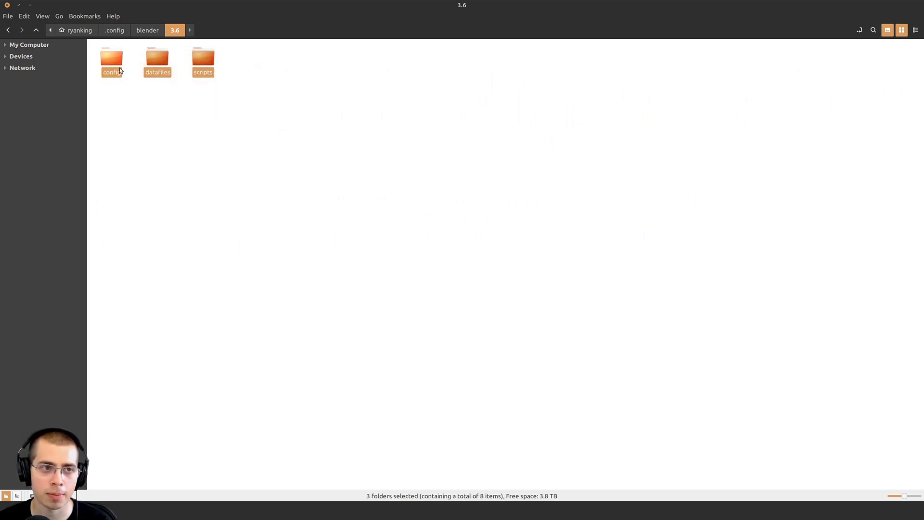
key("Delete")
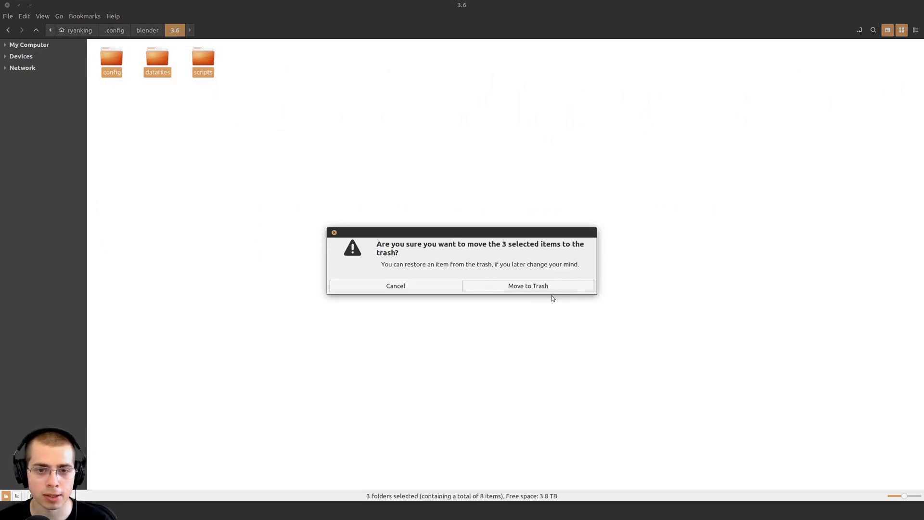
left_click(520, 286)
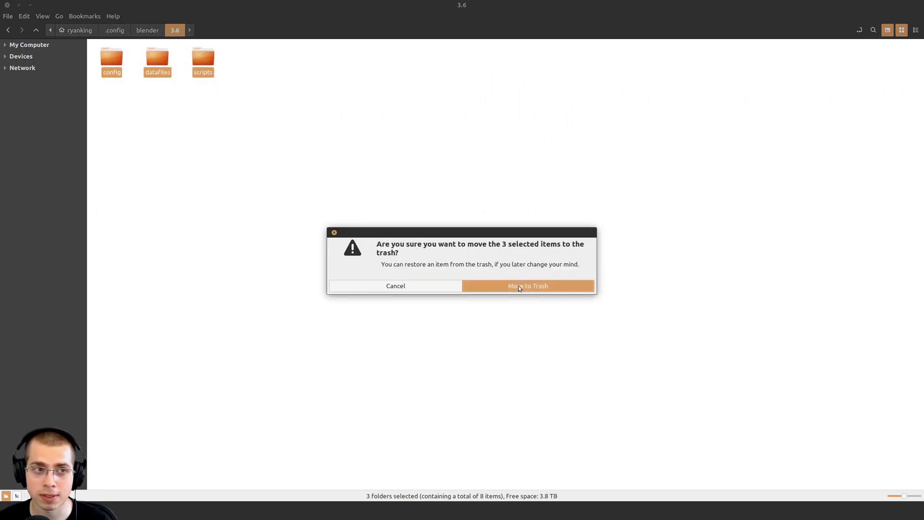
Step: Paste the copied config, datafiles and scripts folders into the 3.6 folder
right_click(201, 88)
left_click(224, 171)
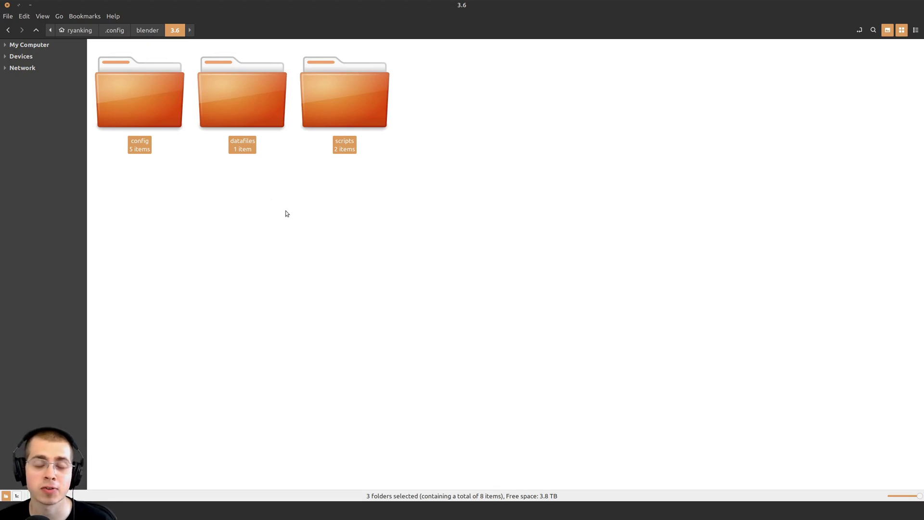
left_click(332, 222)
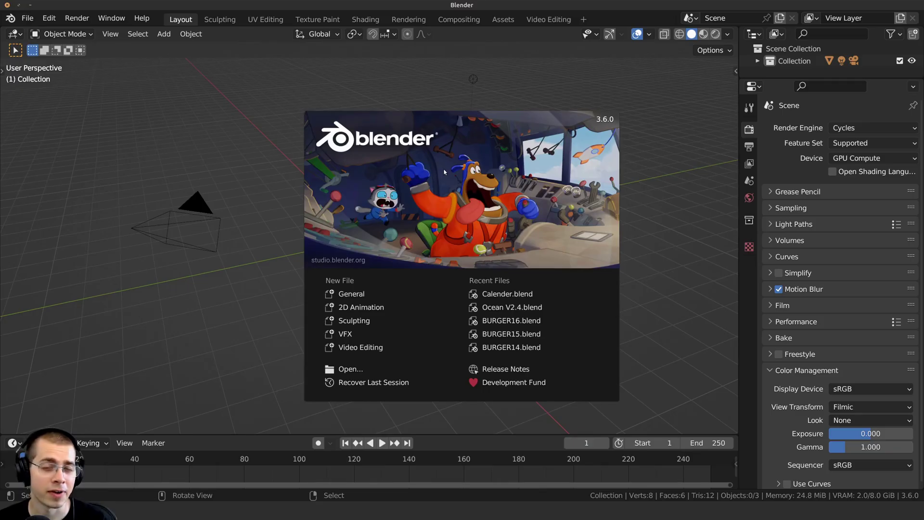
Step: Switch to Blender 3.6, dismiss the splash screen and check the add-on tabs in the 3D viewport sidebar, including Shortcut VUr
left_click(443, 208)
key("n")
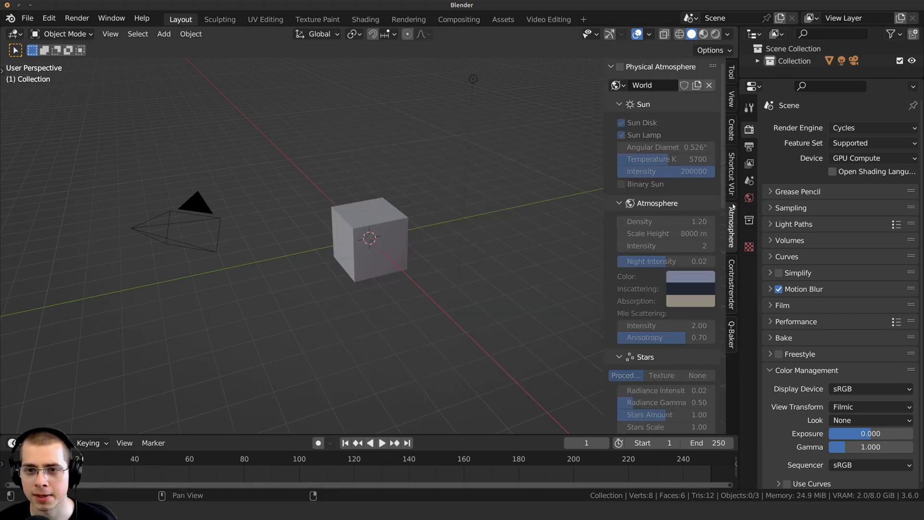
left_click(731, 173)
key("n")
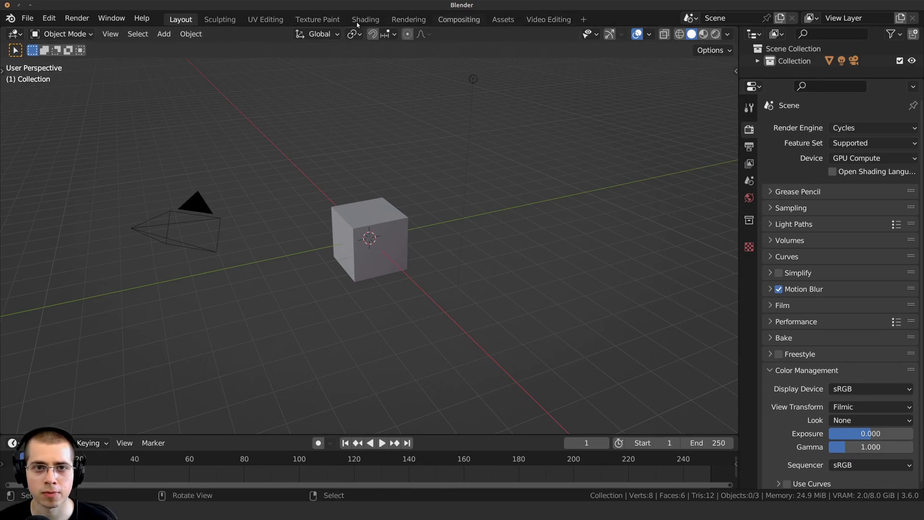
Step: Look through the MatCaps available in the Viewport Shading settings, leaving the current one in place
left_click(727, 34)
left_click(717, 122)
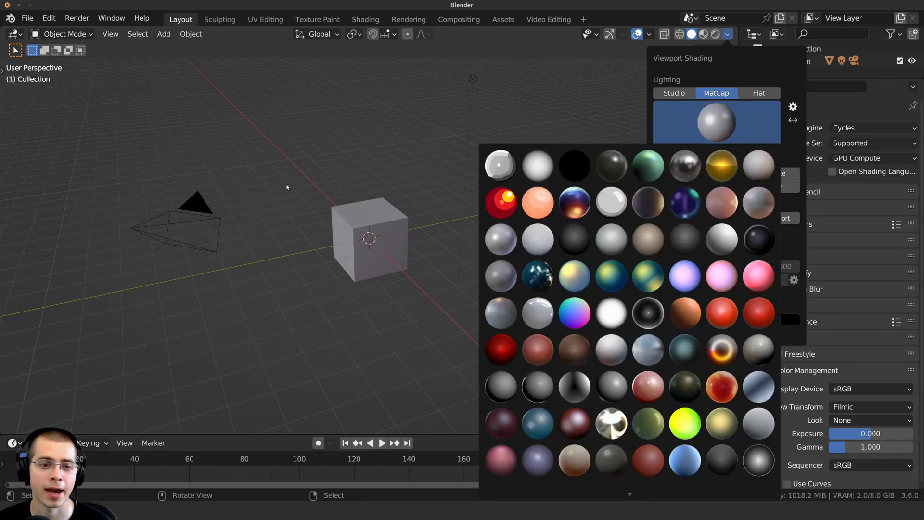
middle_click_drag(309, 228, 348, 230)
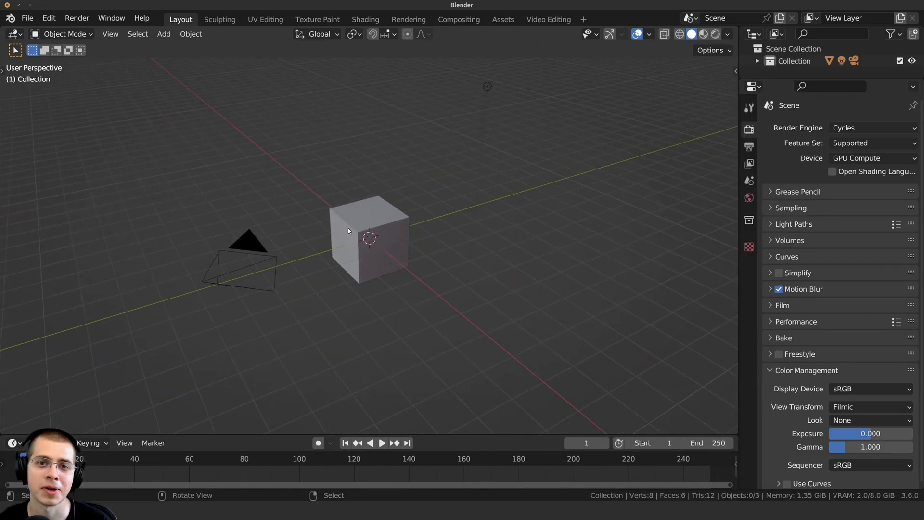